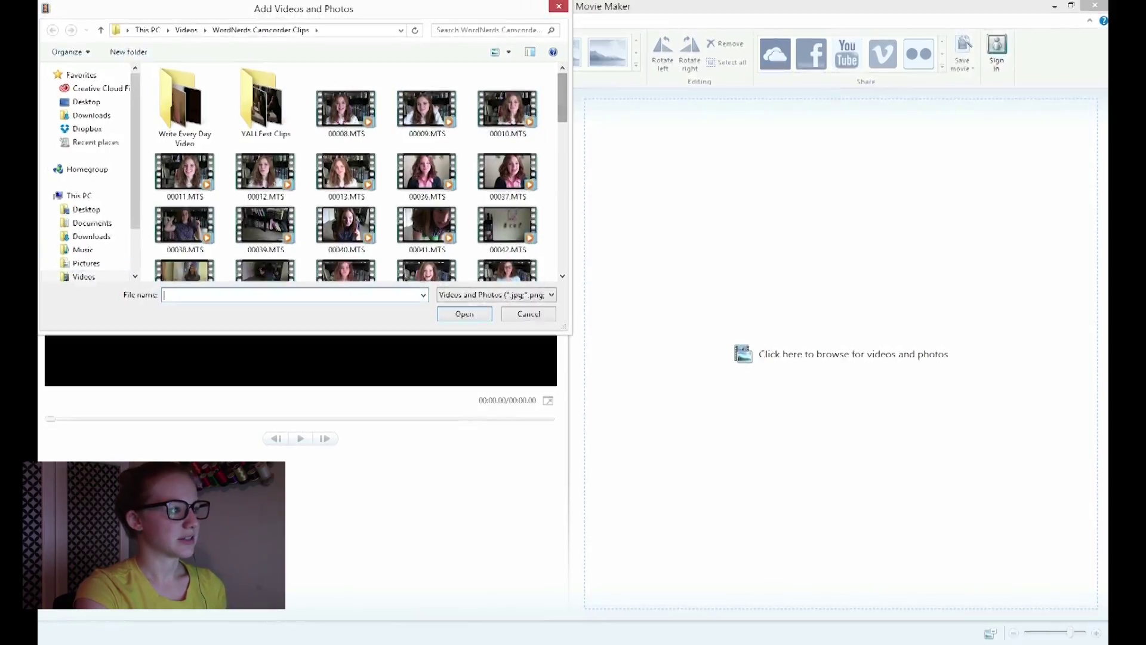
scroll(430, 81, "down", 5)
scroll(430, 81, "down", 5)
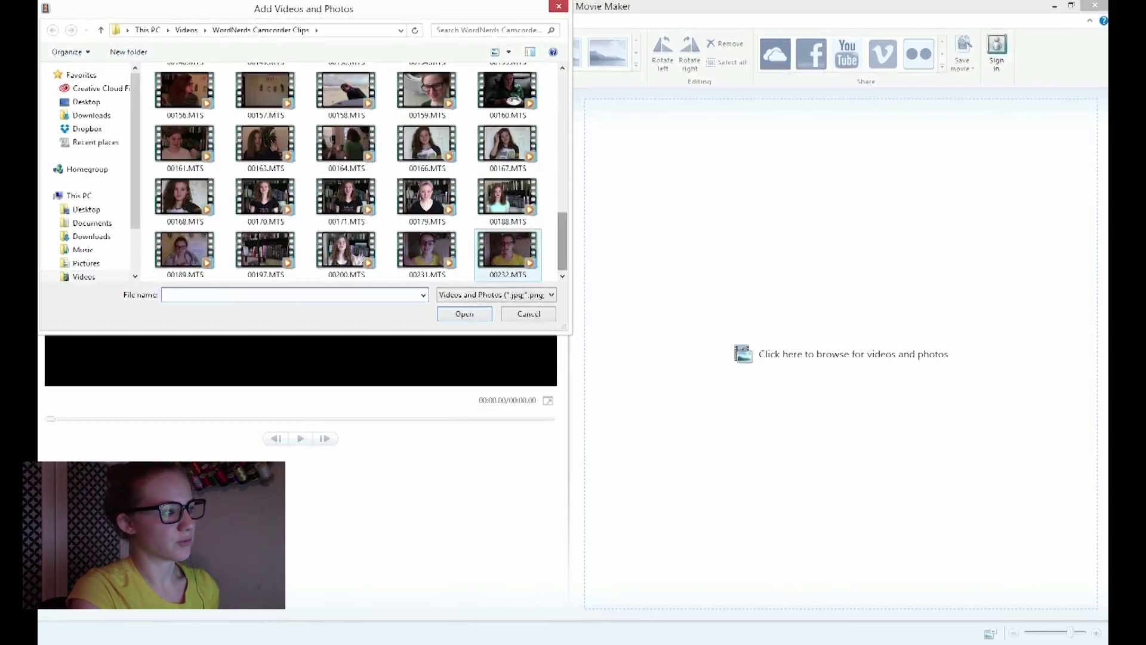
Import the camcorder clip 00231.MTS from the WordNerds Camcorder Clips folder into the movie
double_click(426, 251)
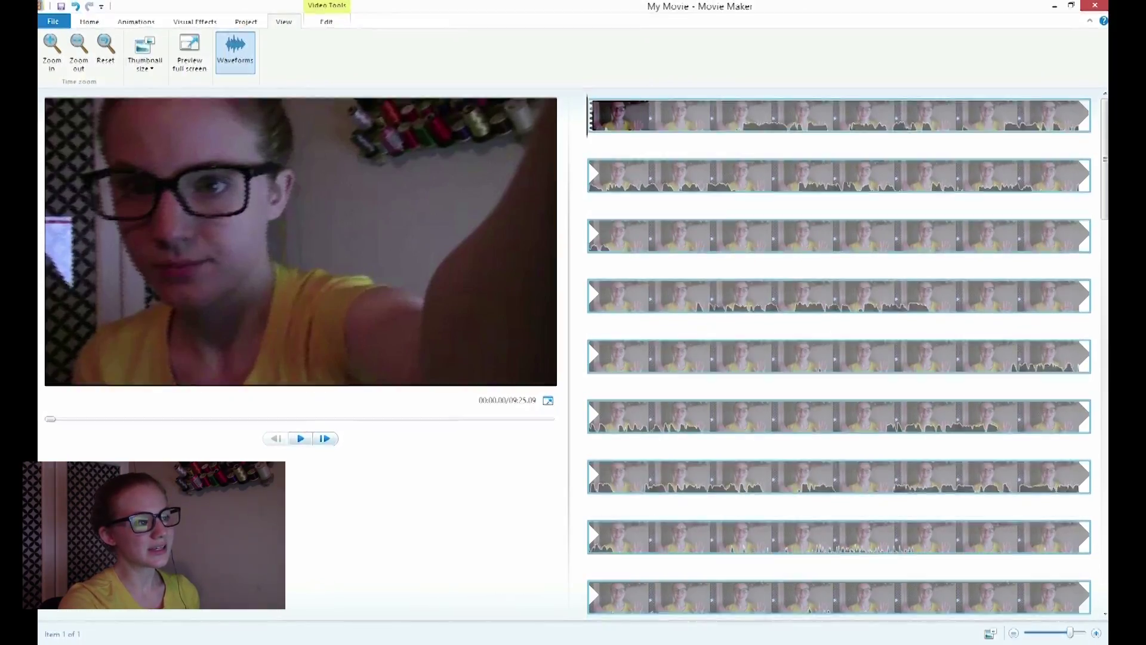
Bring up the Video Tools Edit options and leave the clip speed at 1x
left_click(326, 21)
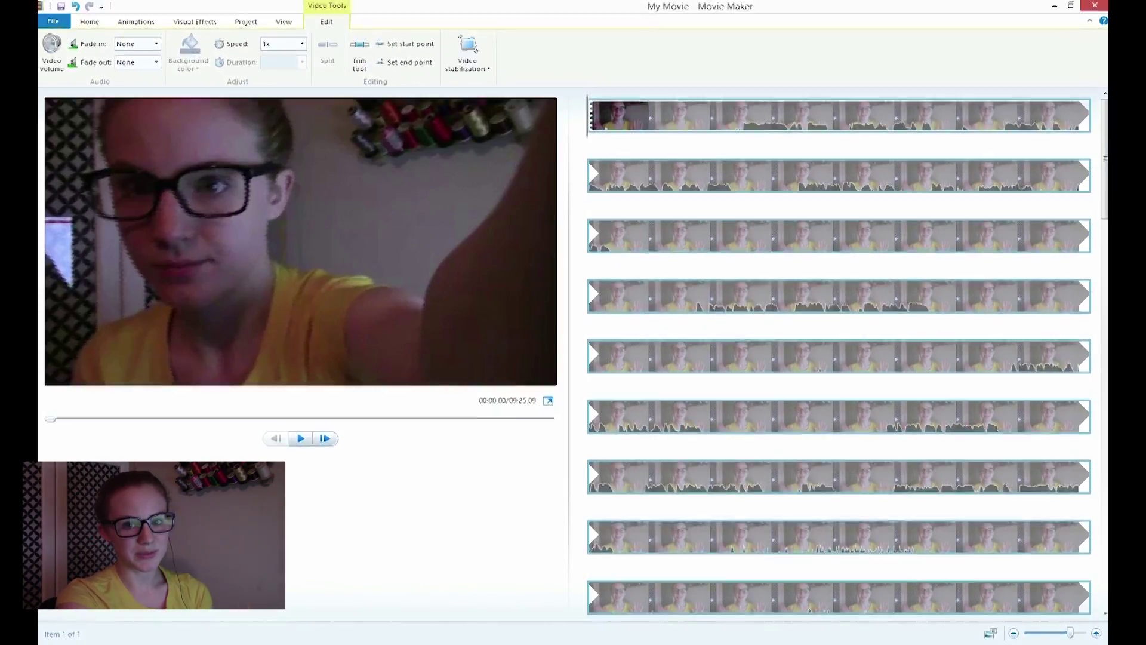
left_click(302, 43)
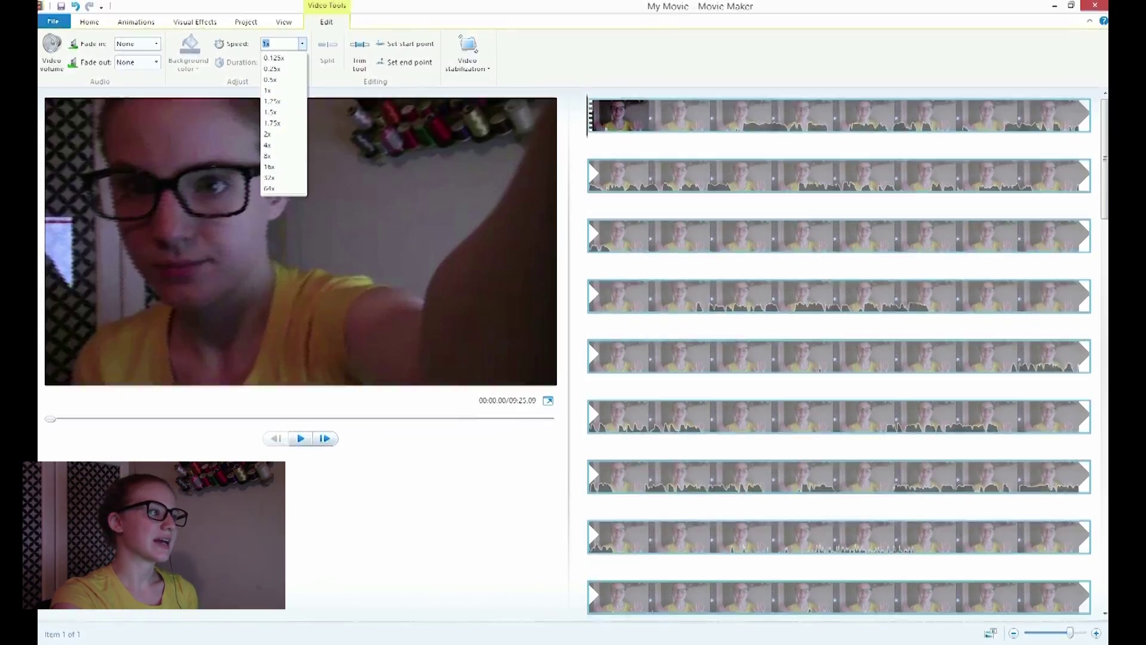
key("Escape")
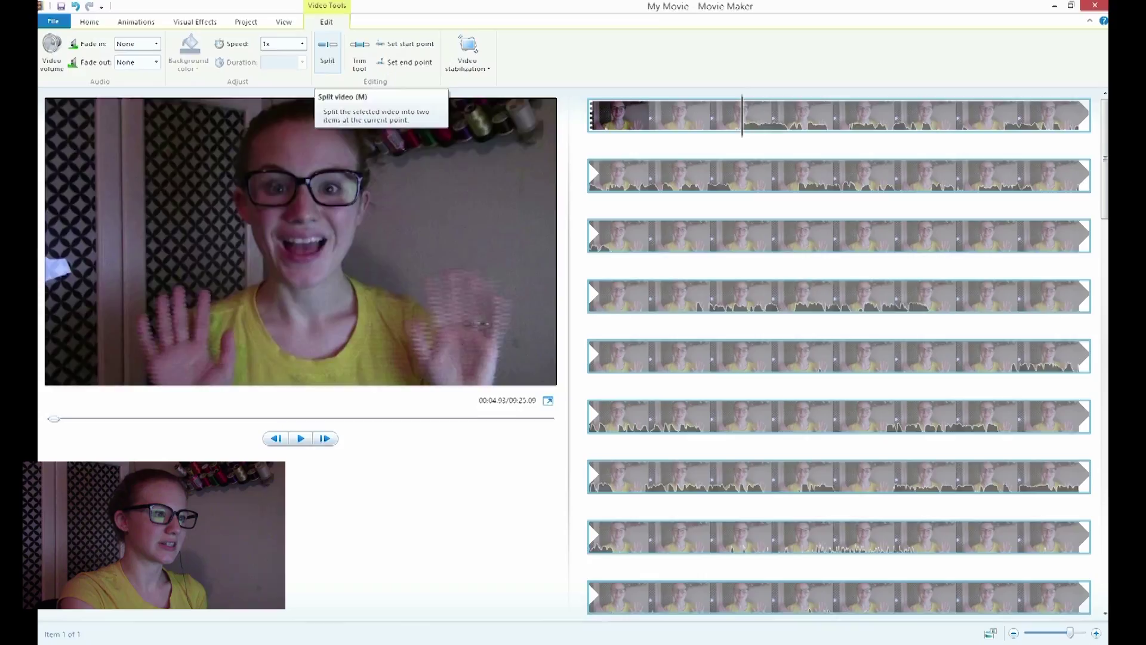
Split the clip about four seconds in and delete the opening piece
left_click(326, 52)
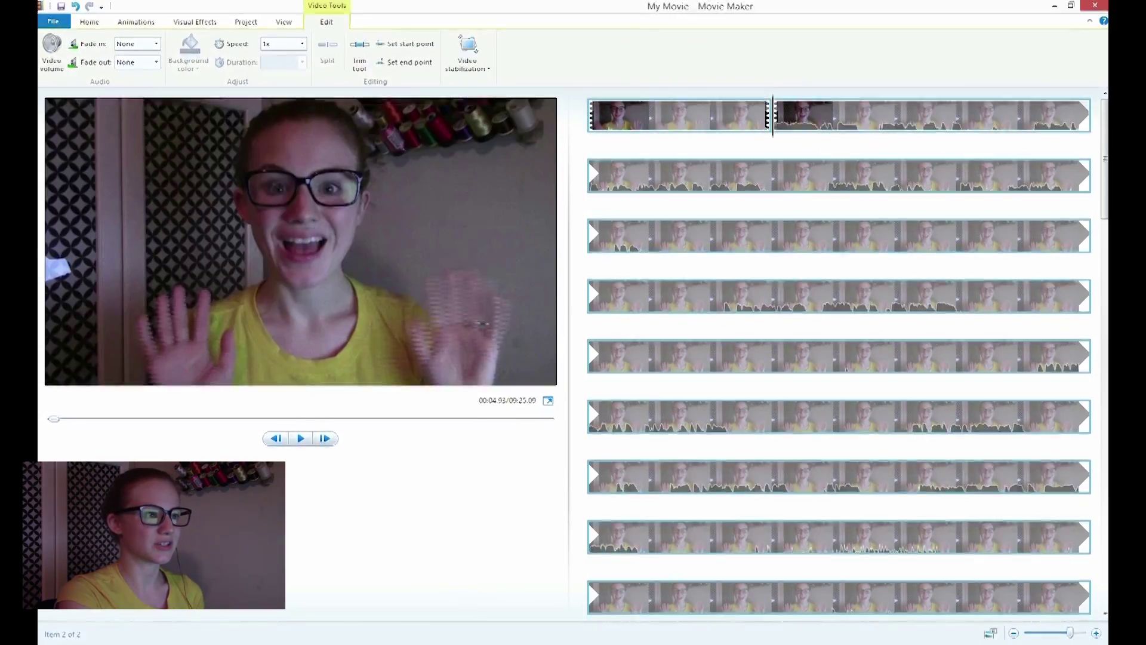
left_click(651, 116)
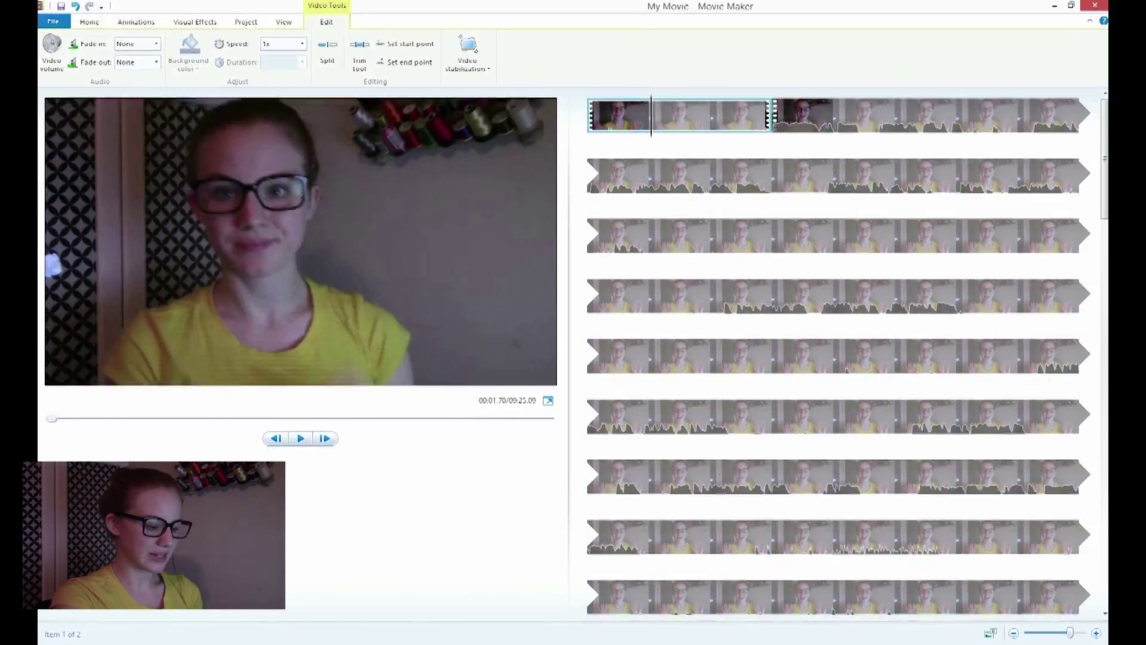
key("Delete")
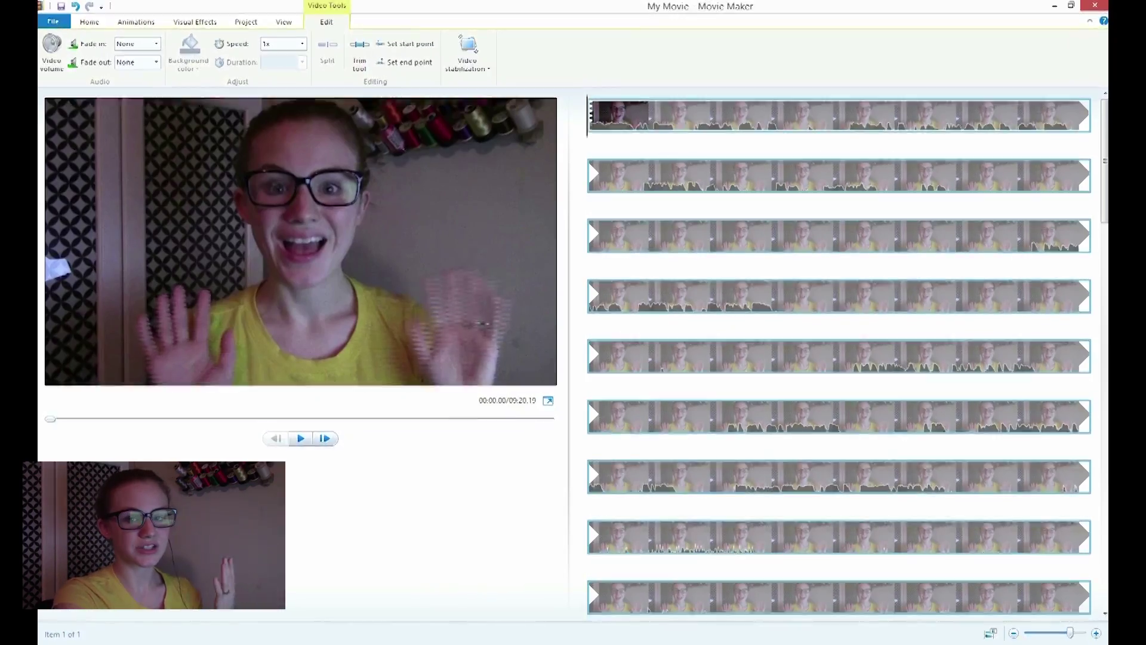
Play the preview to the end of the greeting and split there, near eight seconds
left_click(301, 438)
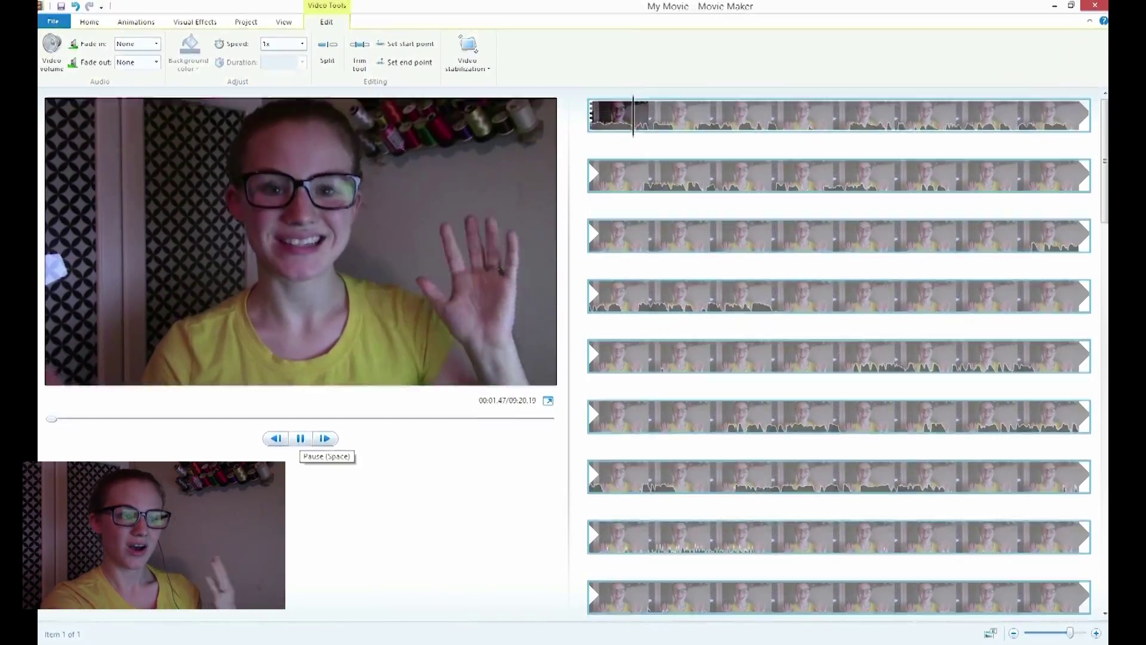
left_click(301, 437)
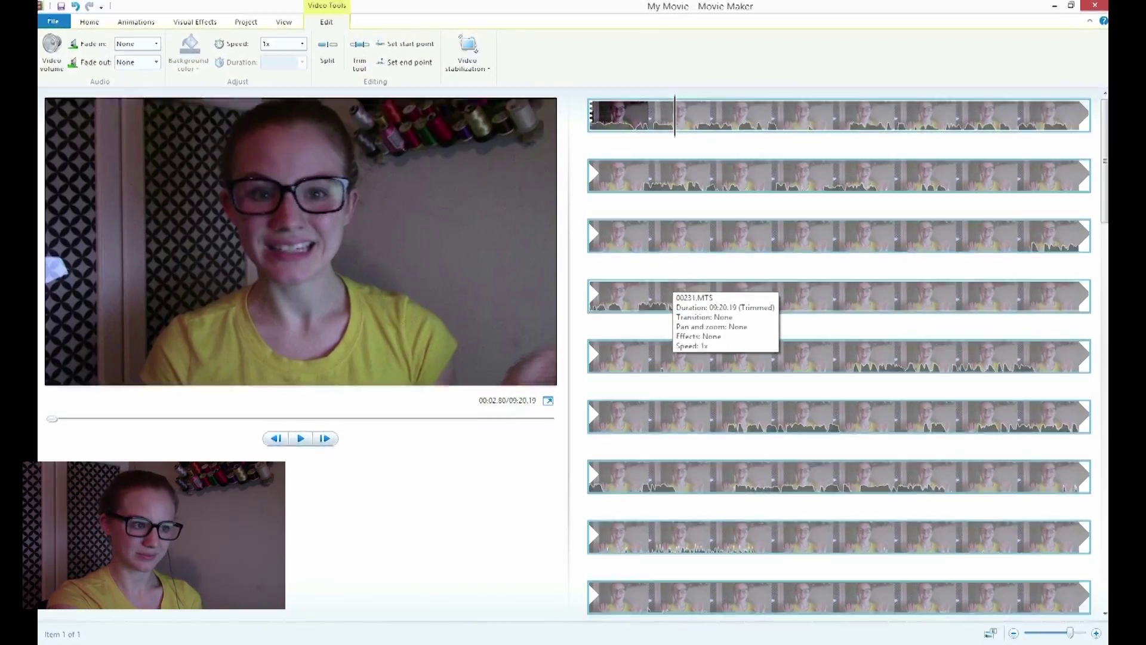
key("m")
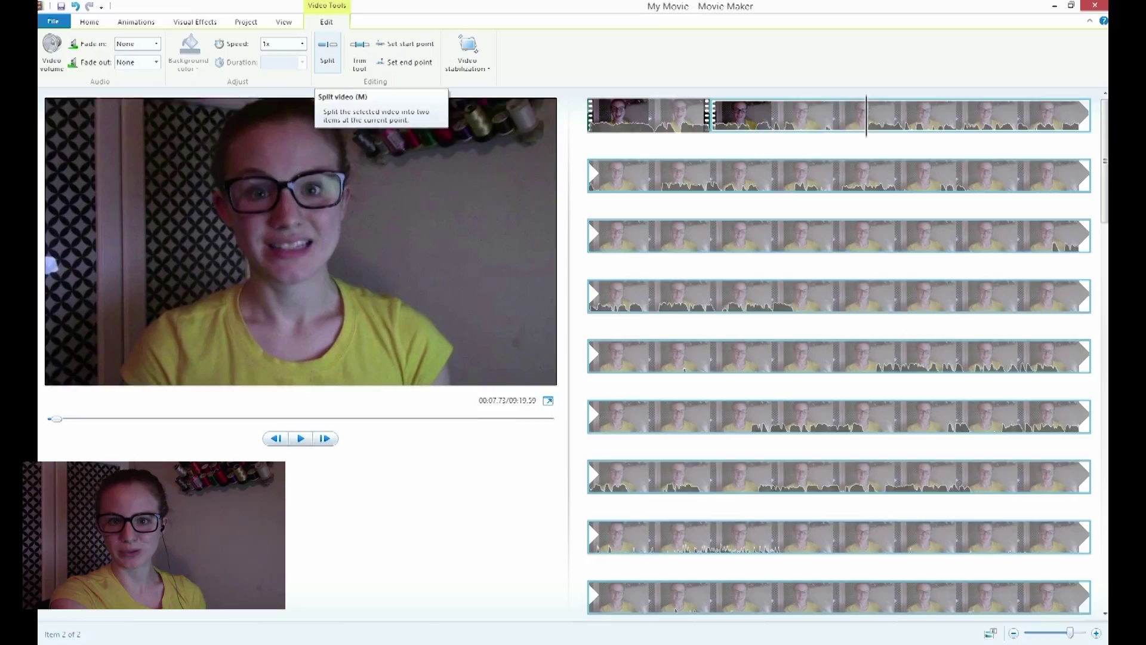
Split the clip, delete the unwanted middle piece, and split the second piece slightly later
left_click(326, 54)
left_click(835, 116)
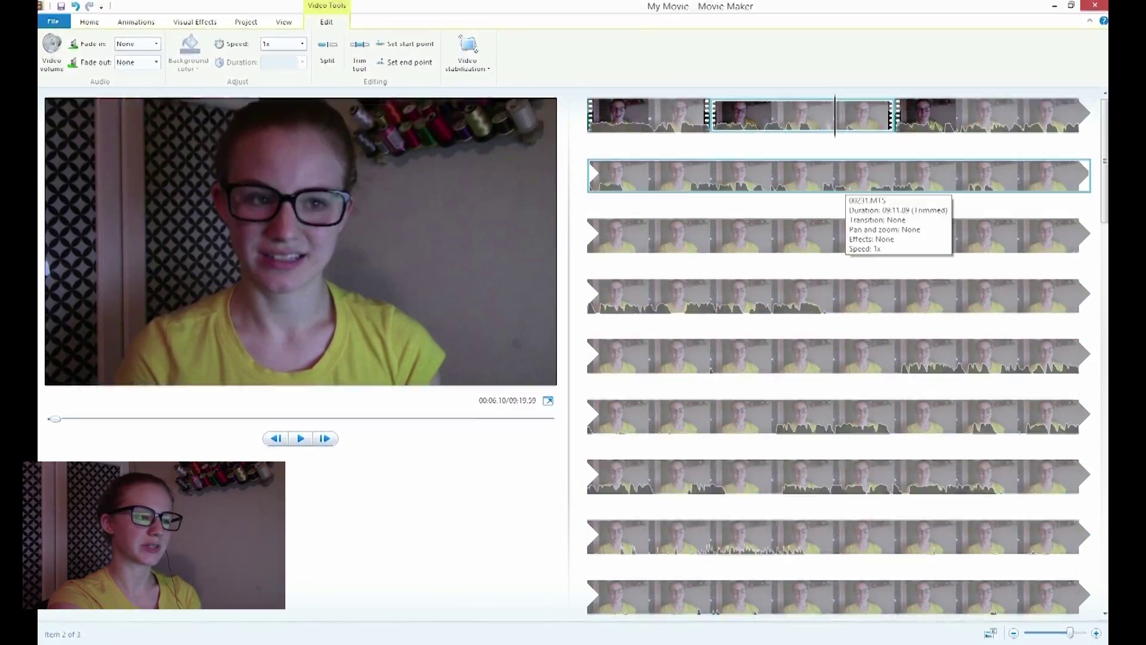
key("Delete")
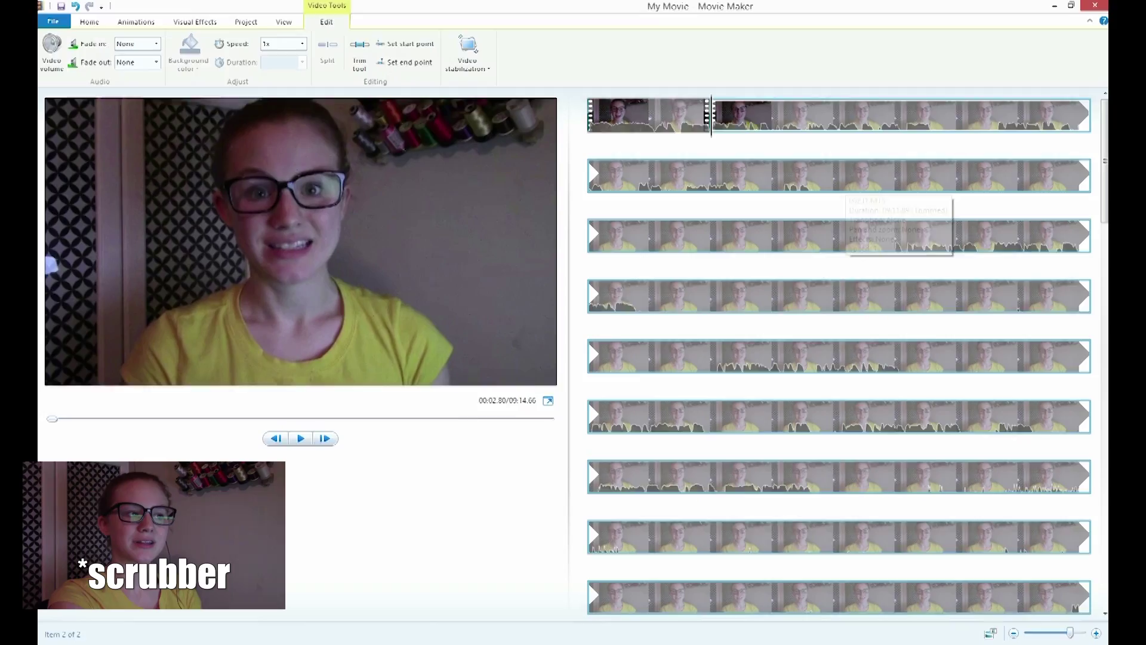
left_click(719, 117)
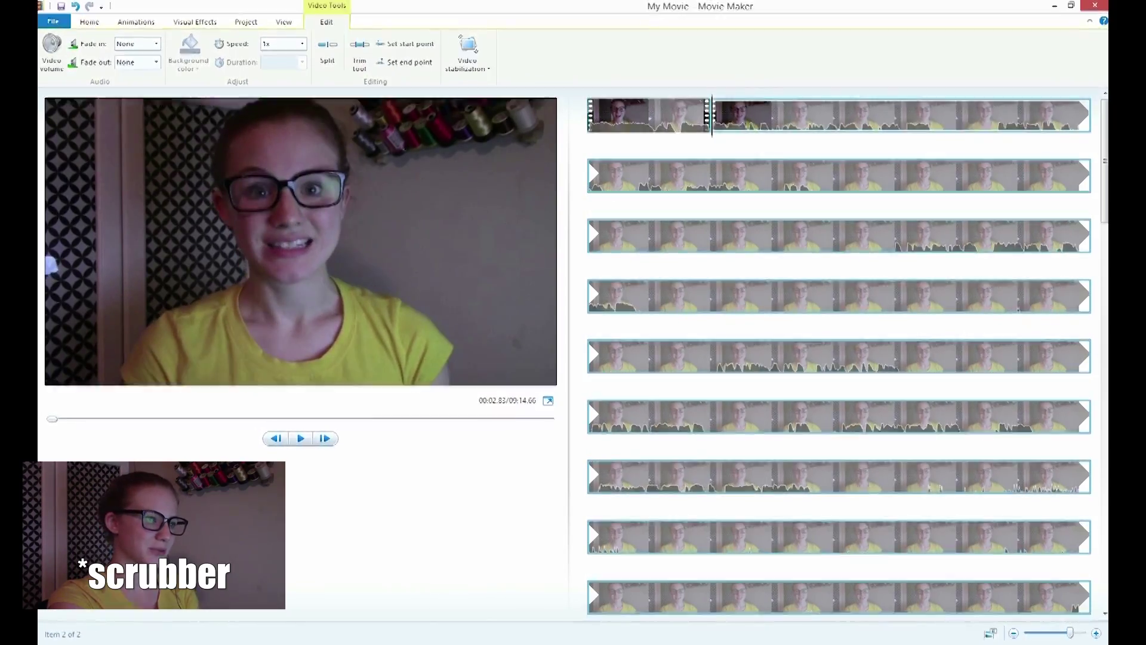
left_click(729, 117)
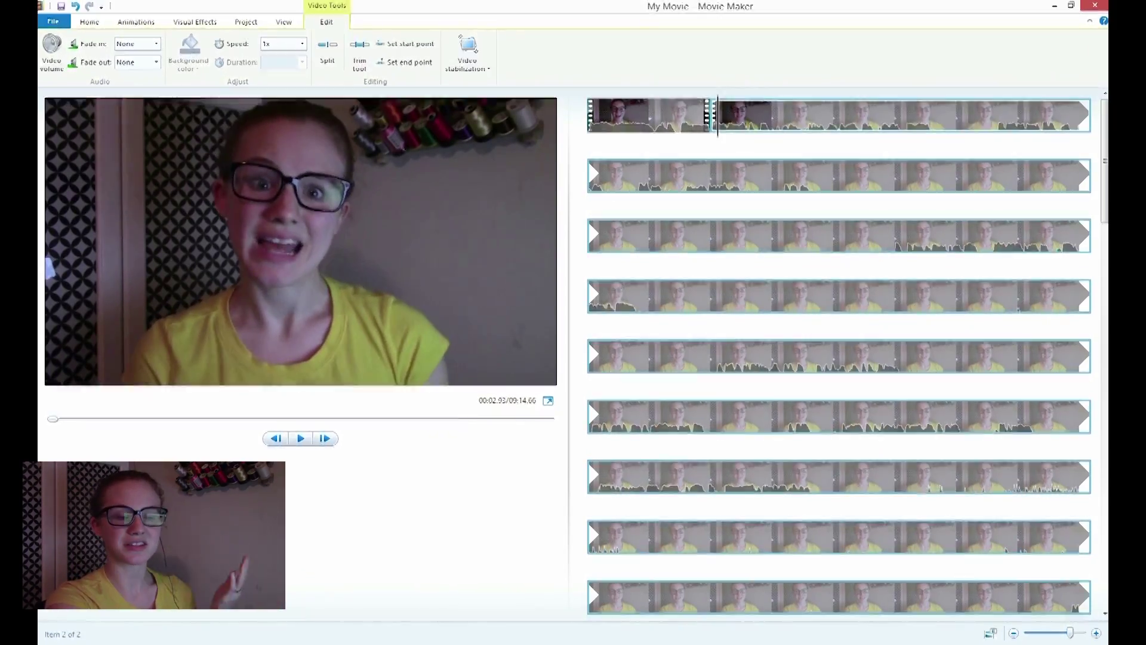
left_click(300, 438)
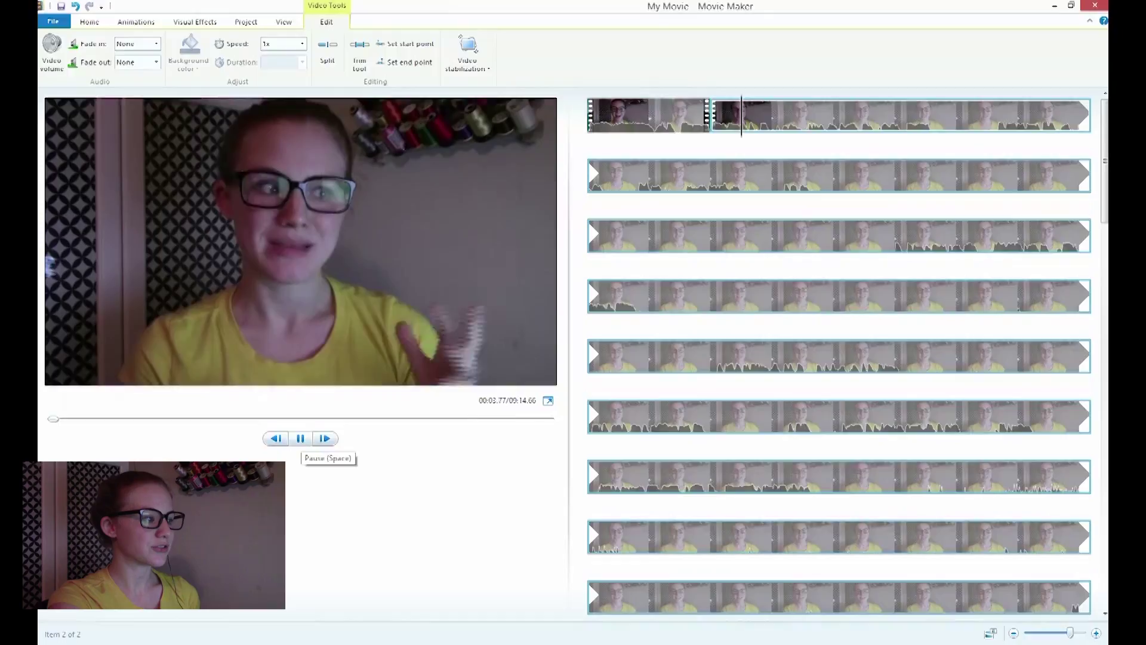
key("m")
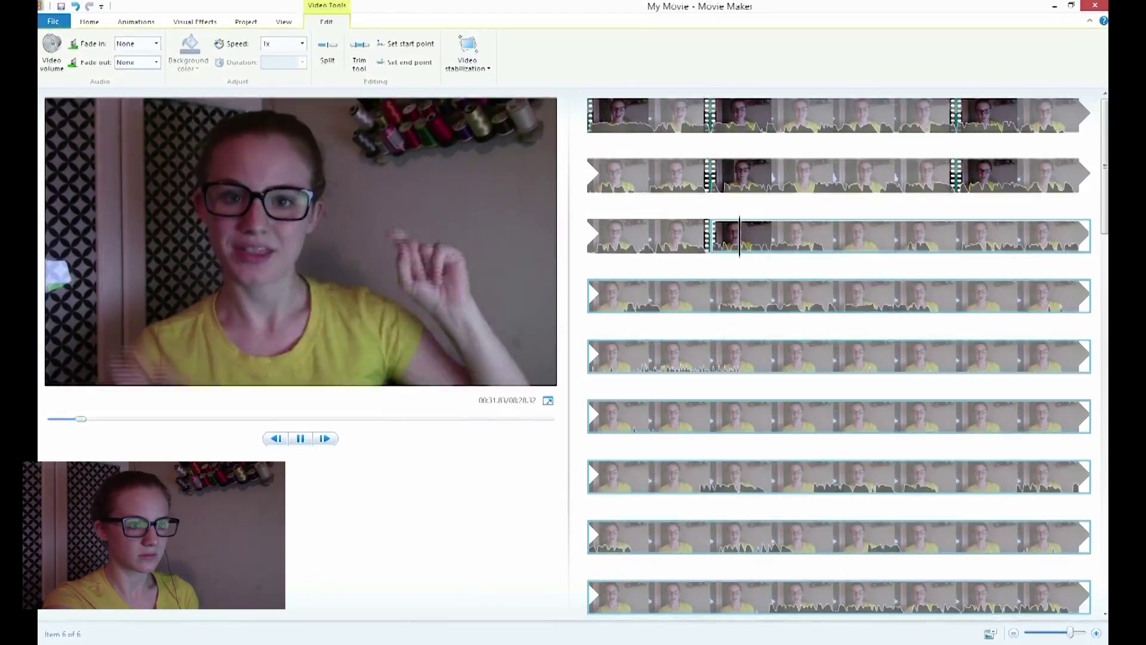
Add two more splits along row 3 and remove the short last piece
key("m")
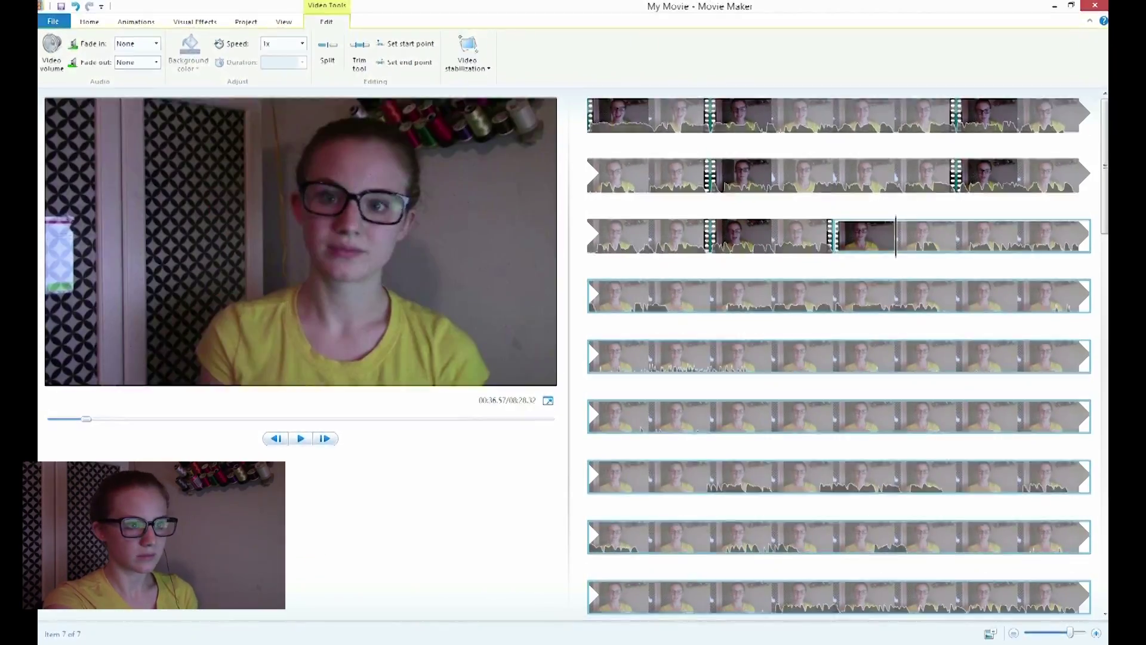
left_click(1018, 238)
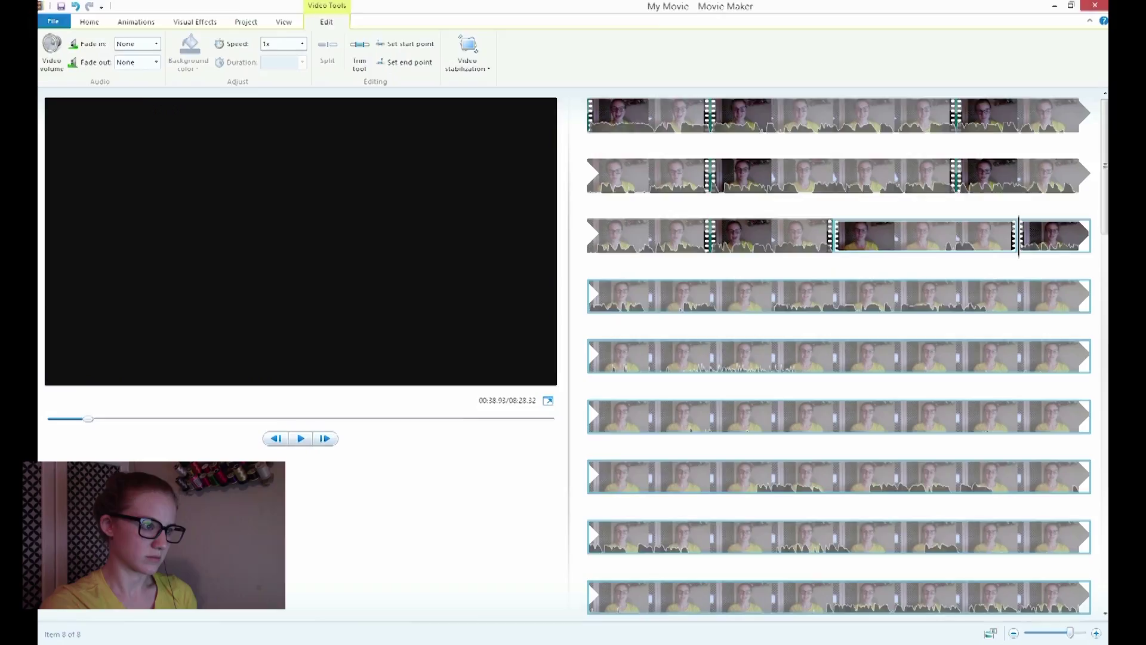
key("m")
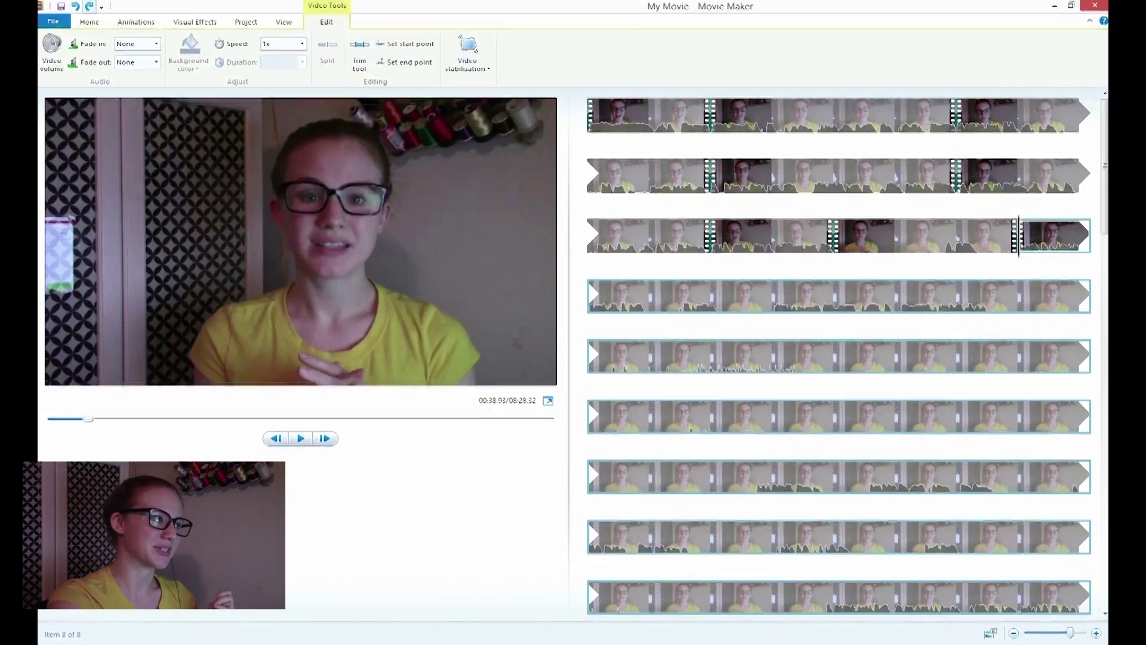
left_click(75, 5)
Pause the preview at the next cut point, make three splits, and delete the unwanted piece
left_click(300, 438)
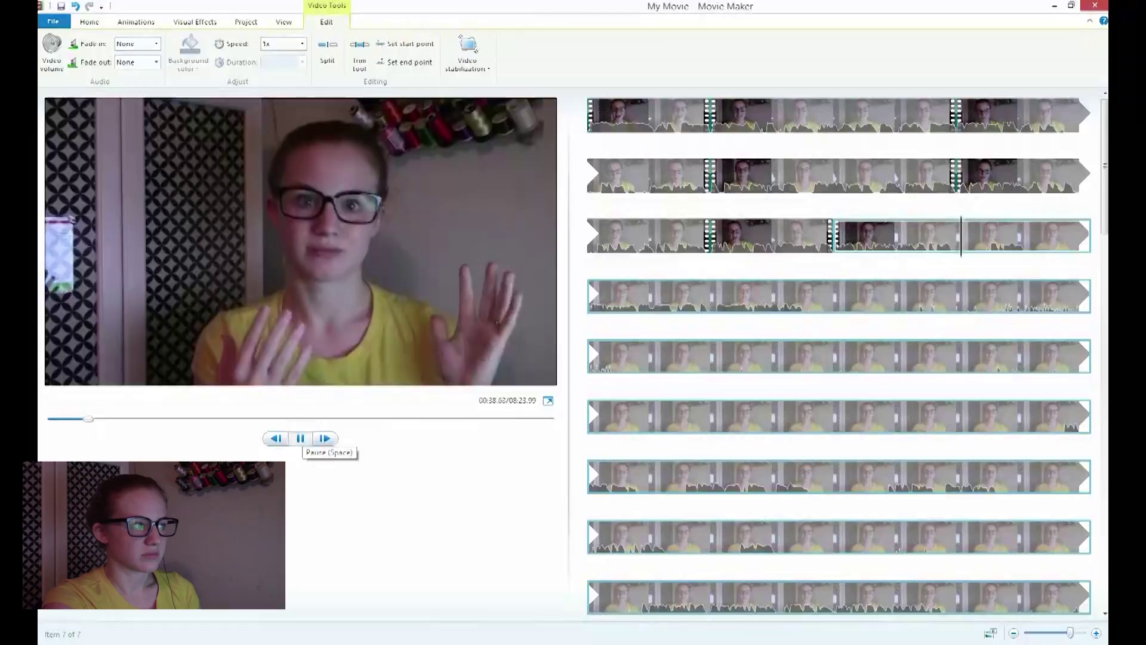
left_click(299, 437)
key("m")
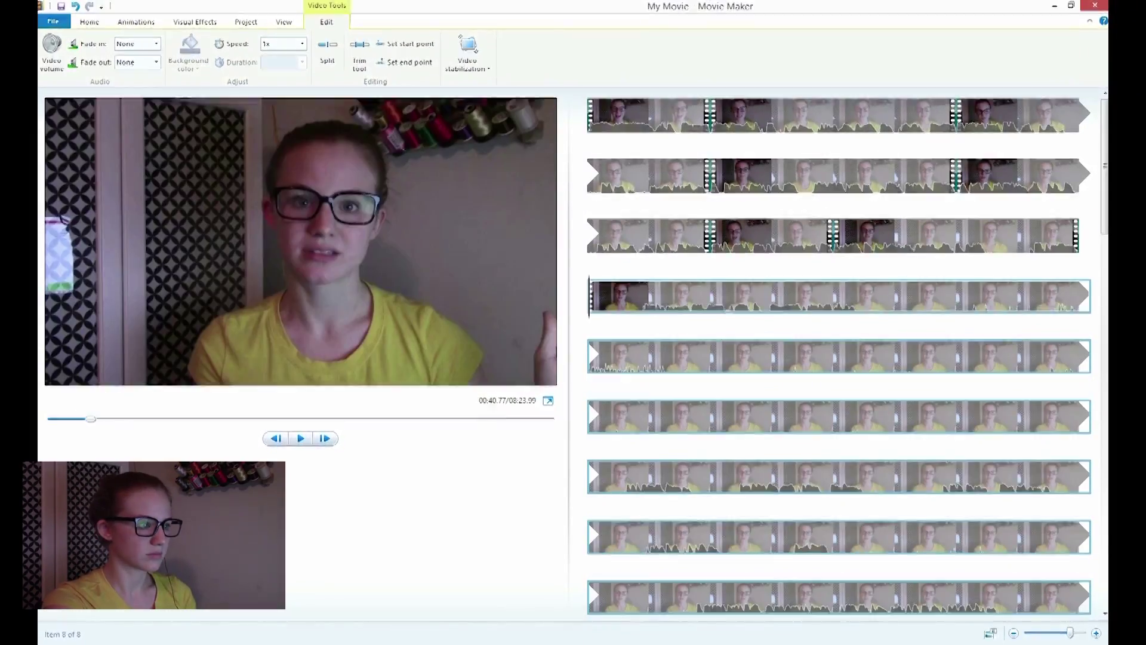
key("m")
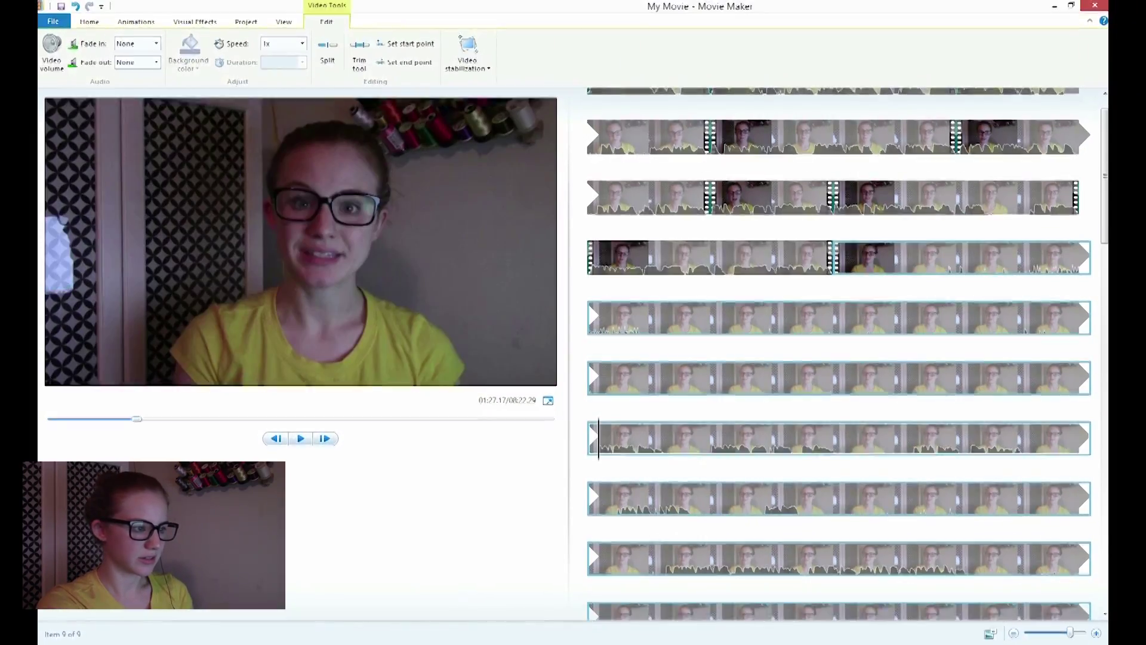
key("m")
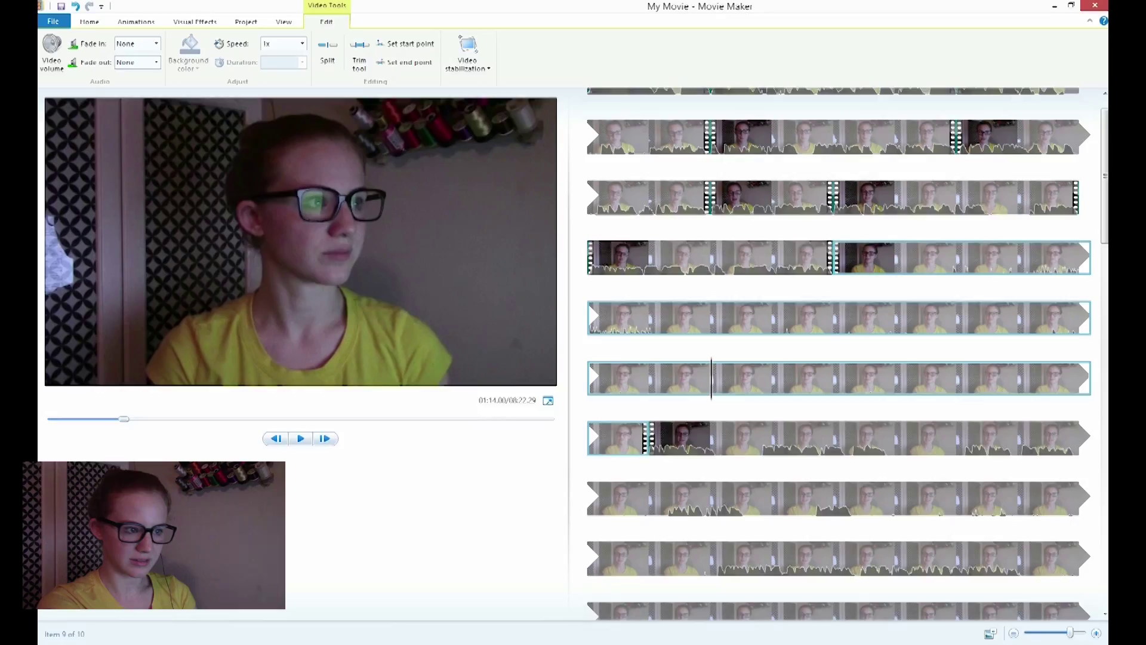
key("Delete")
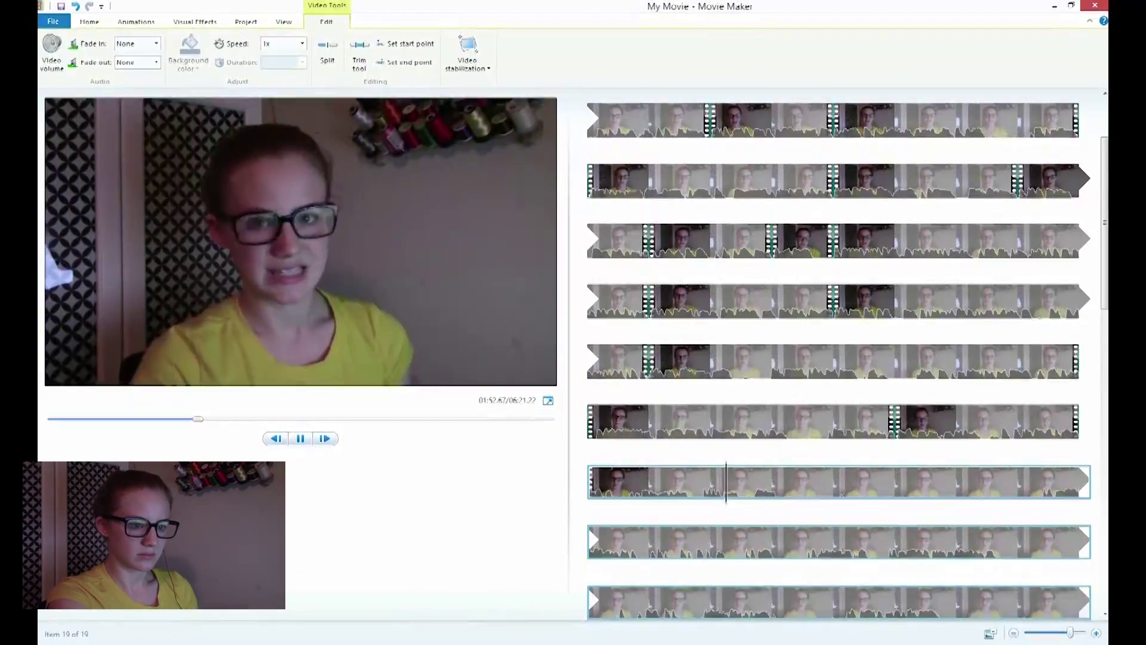
Stop at the next cut point, split twice, delete that footage piece, and resume playback
left_click(299, 438)
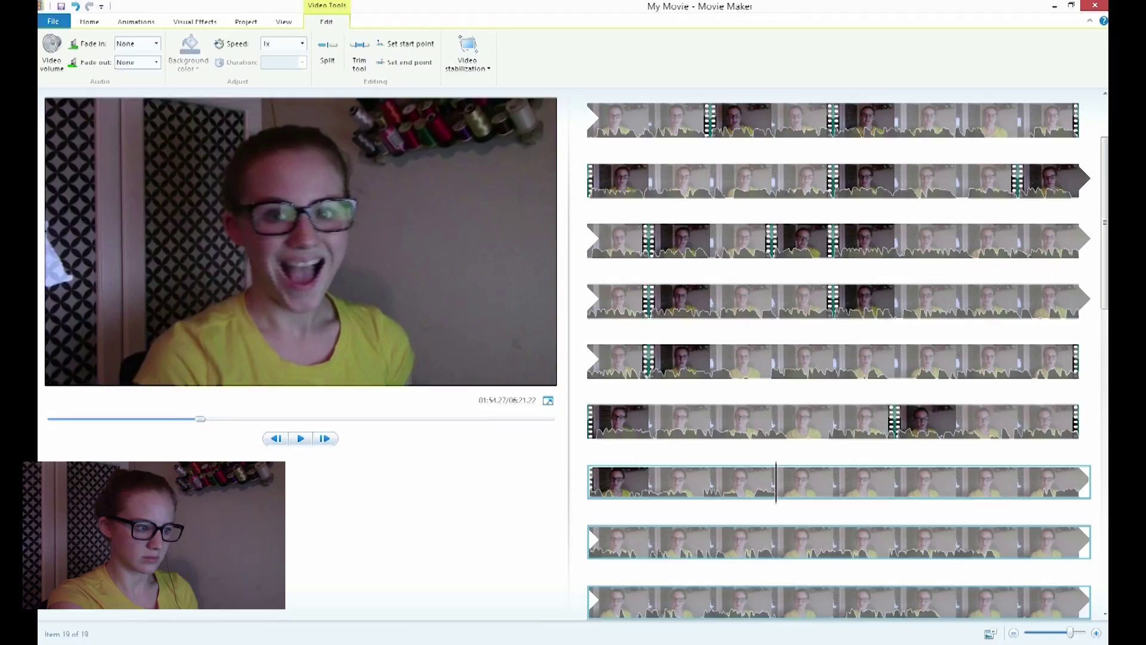
left_click(593, 482)
key("m")
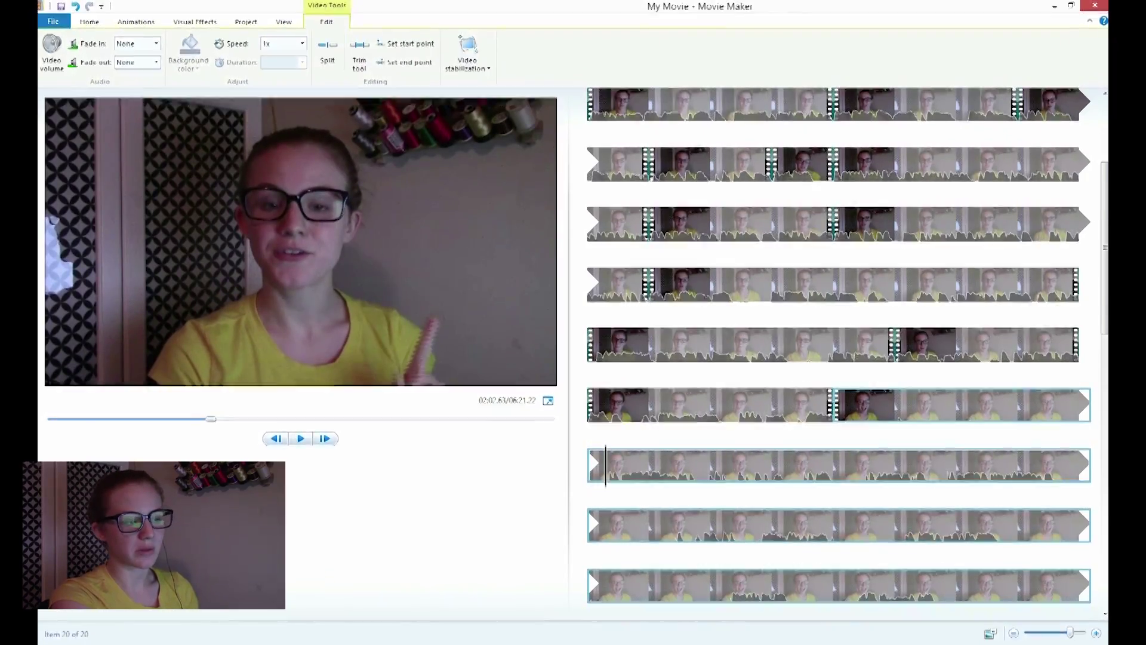
key("m")
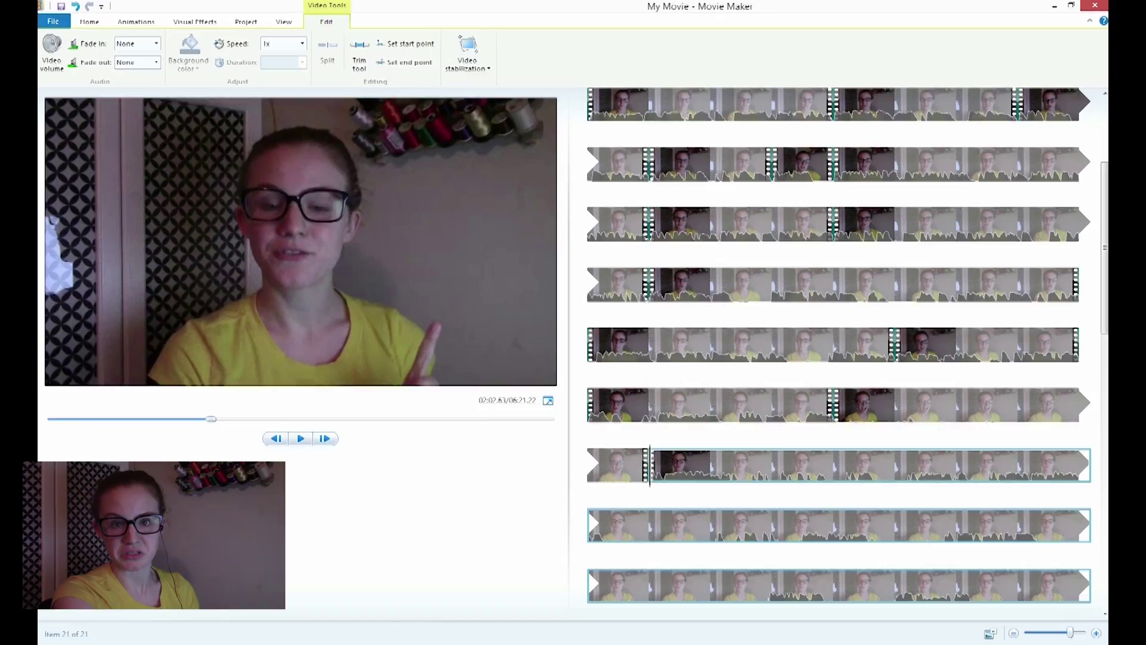
left_click(896, 405)
key("Delete")
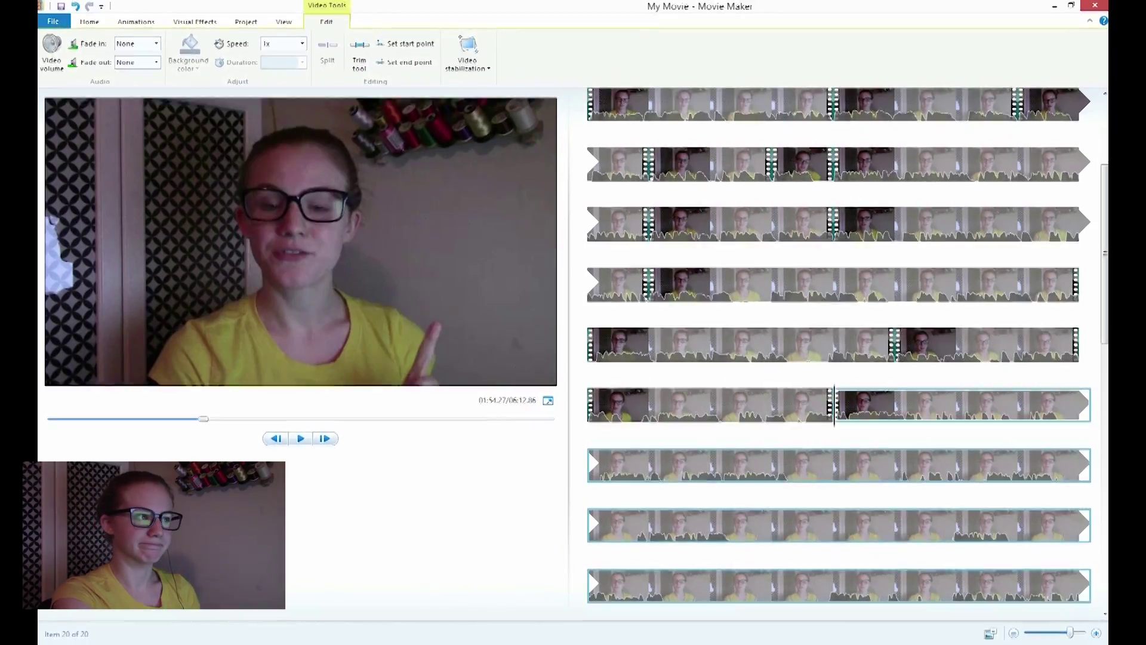
key("space")
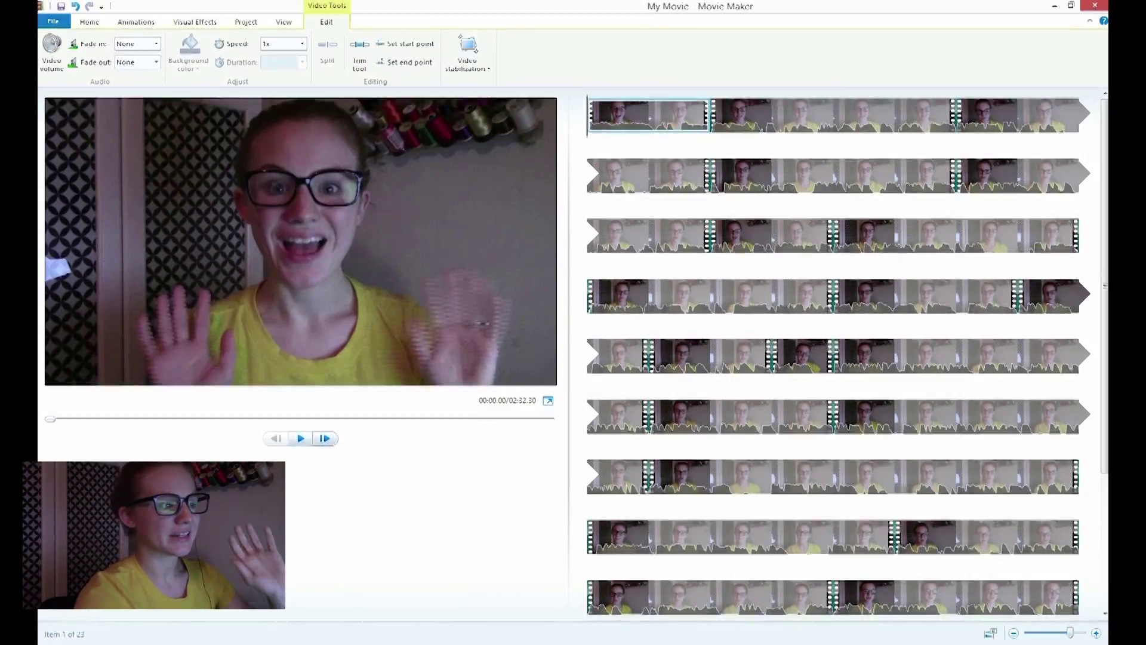
Replay the vlog from the start and delete another unwanted clip, bringing it to about 1:54
key("space")
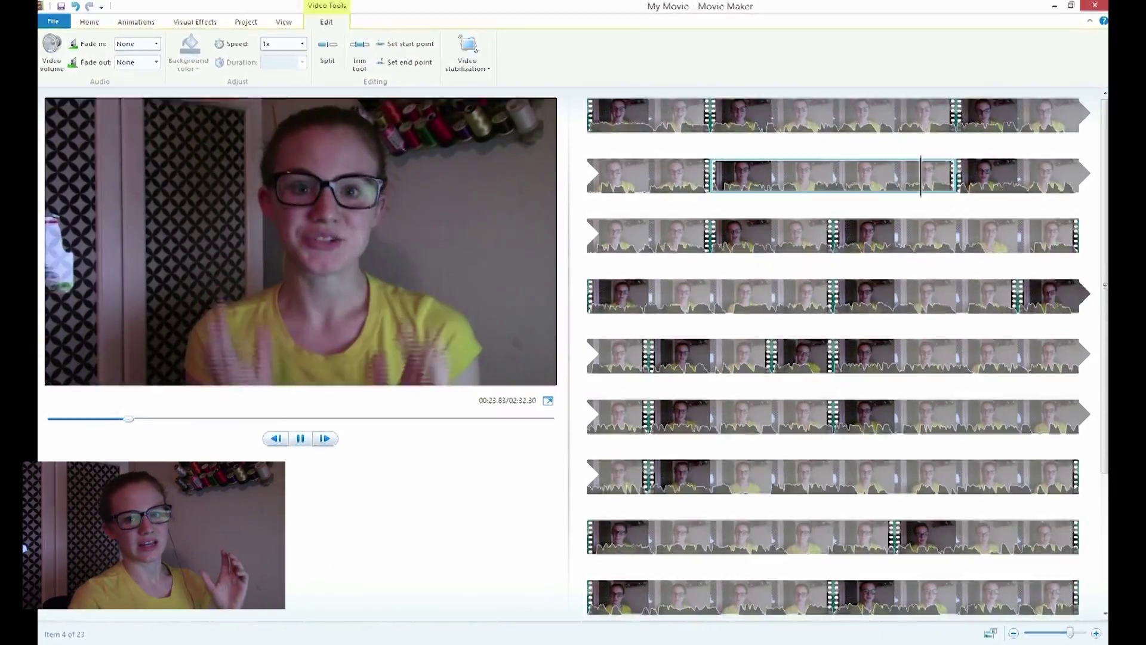
key("Delete")
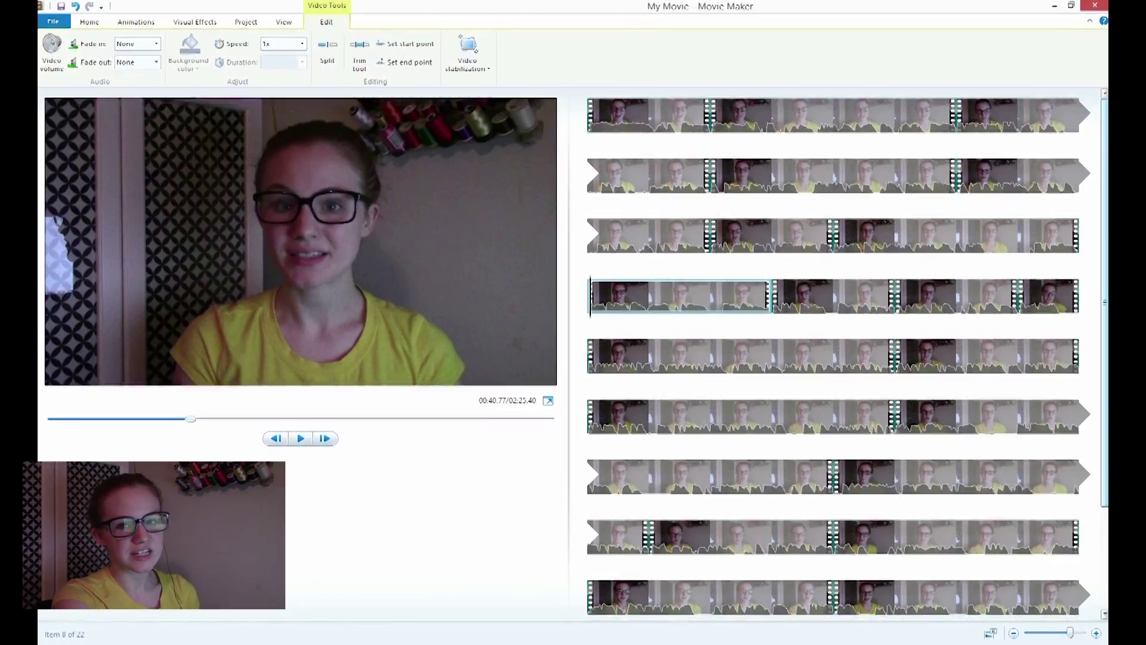
key("space")
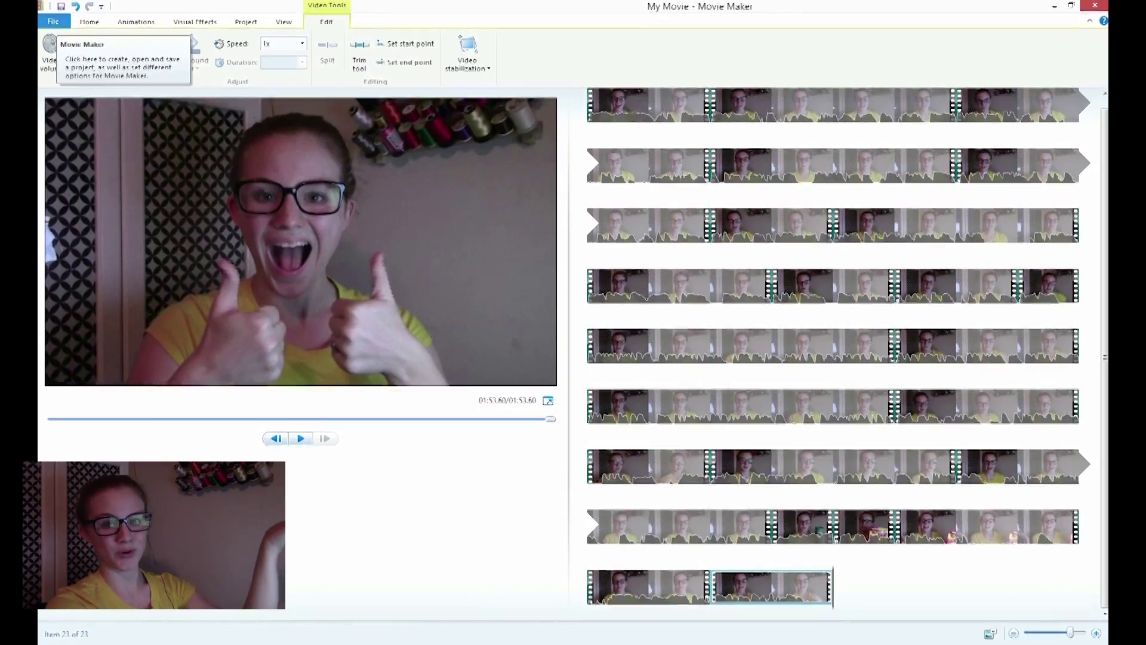
Confirm the Widescreen (16:9) aspect ratio and save the movie with the recommended MP4 setting
left_click(53, 20)
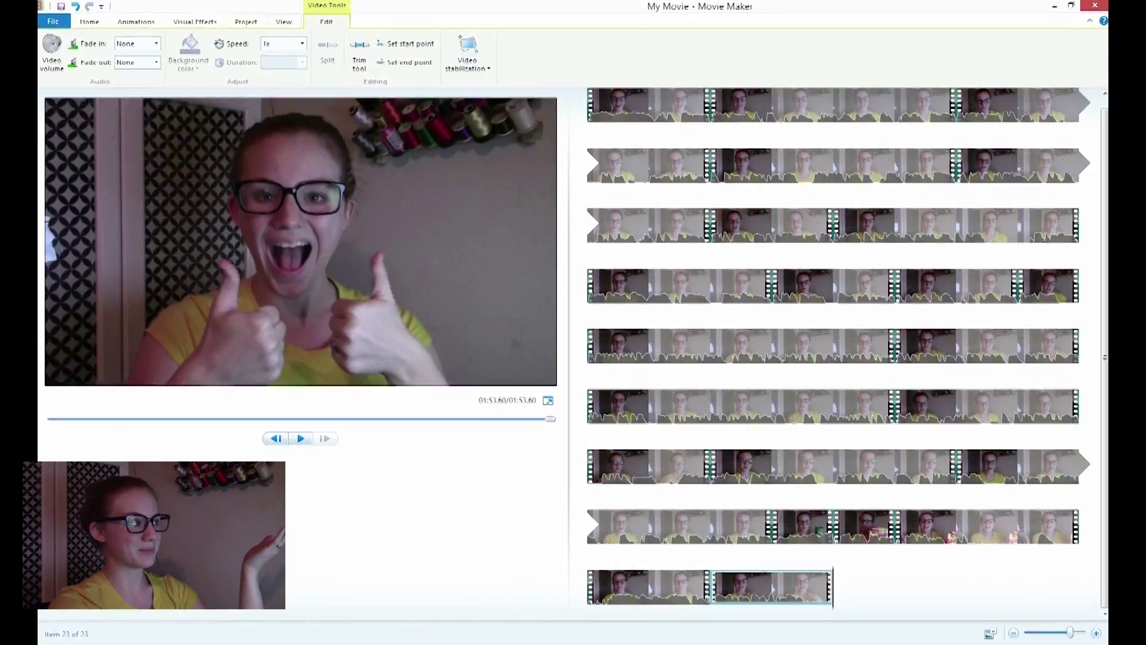
left_click(283, 20)
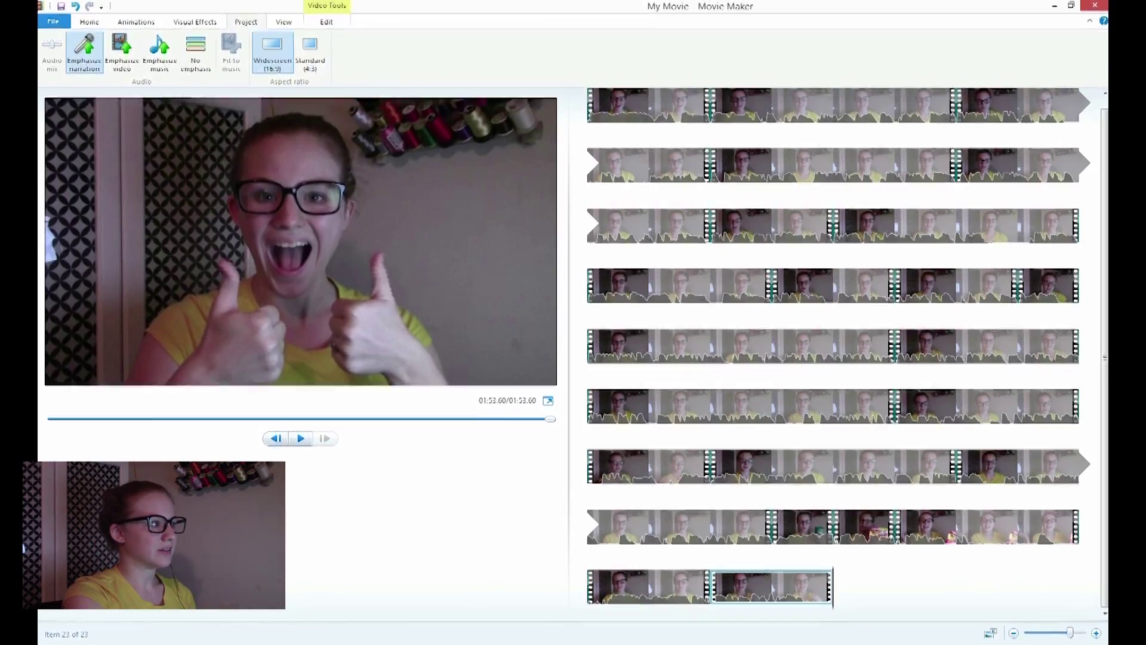
left_click(53, 21)
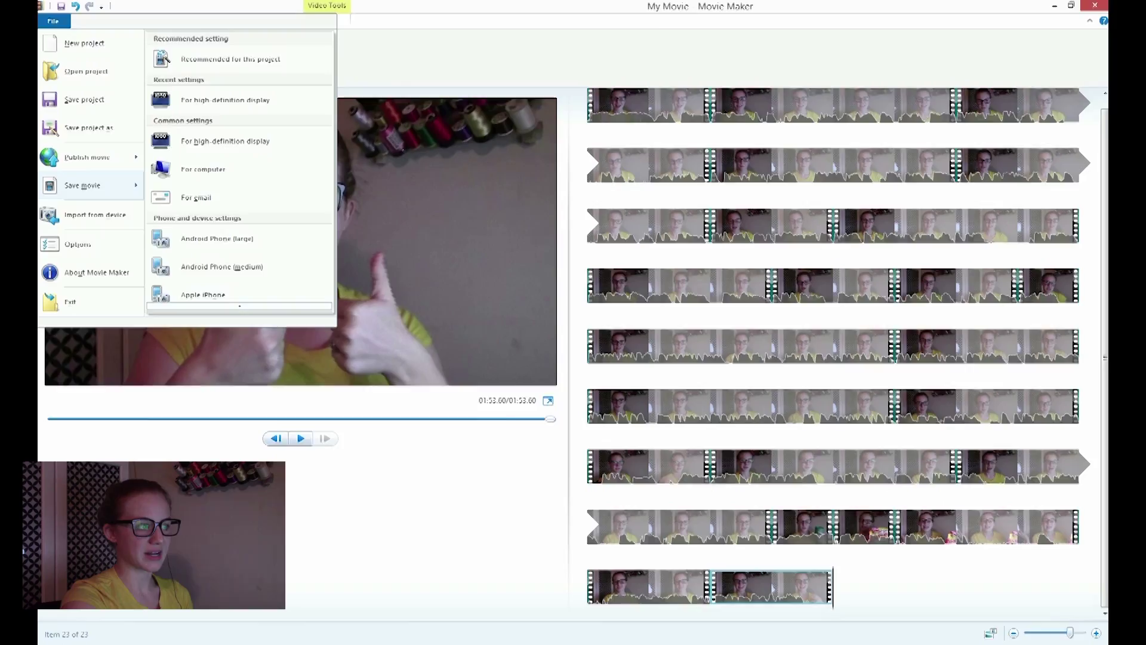
left_click(231, 59)
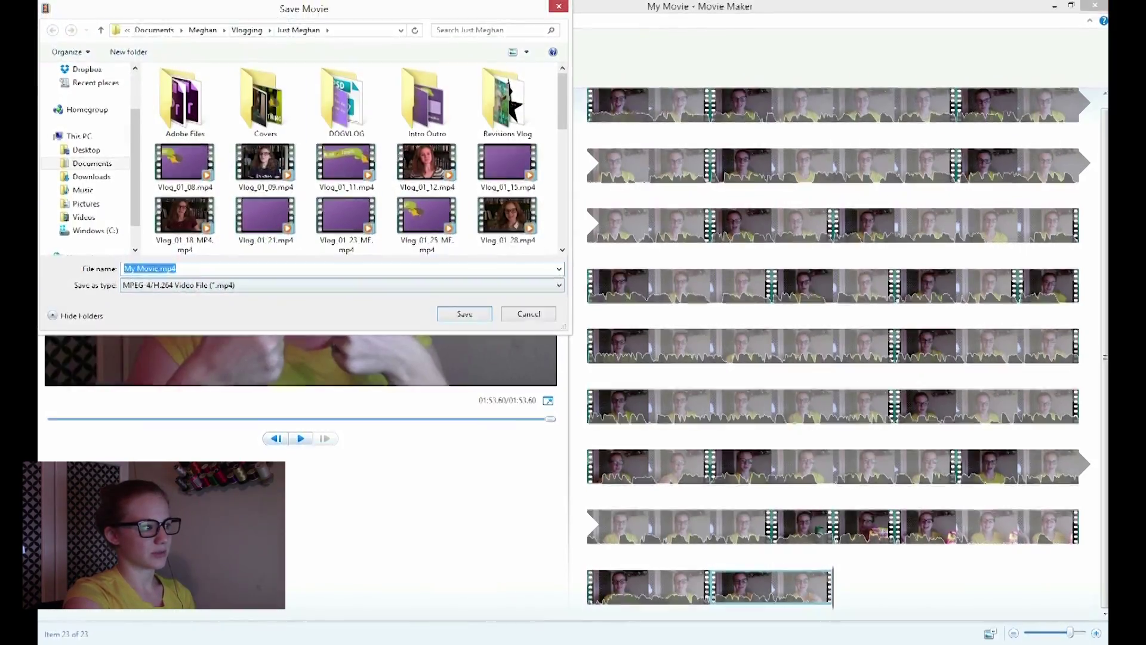
Go up to the Vlogging folder, keep the MP4 file type, and enter WordNerds
key("alt+Up")
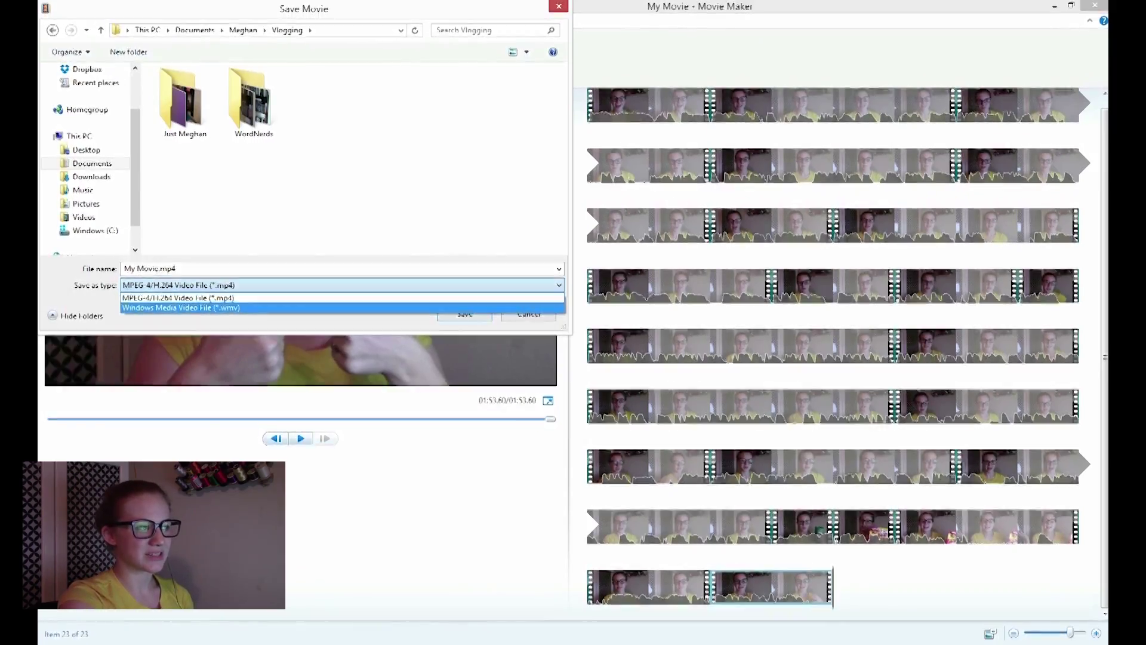
key("Escape")
double_click(253, 103)
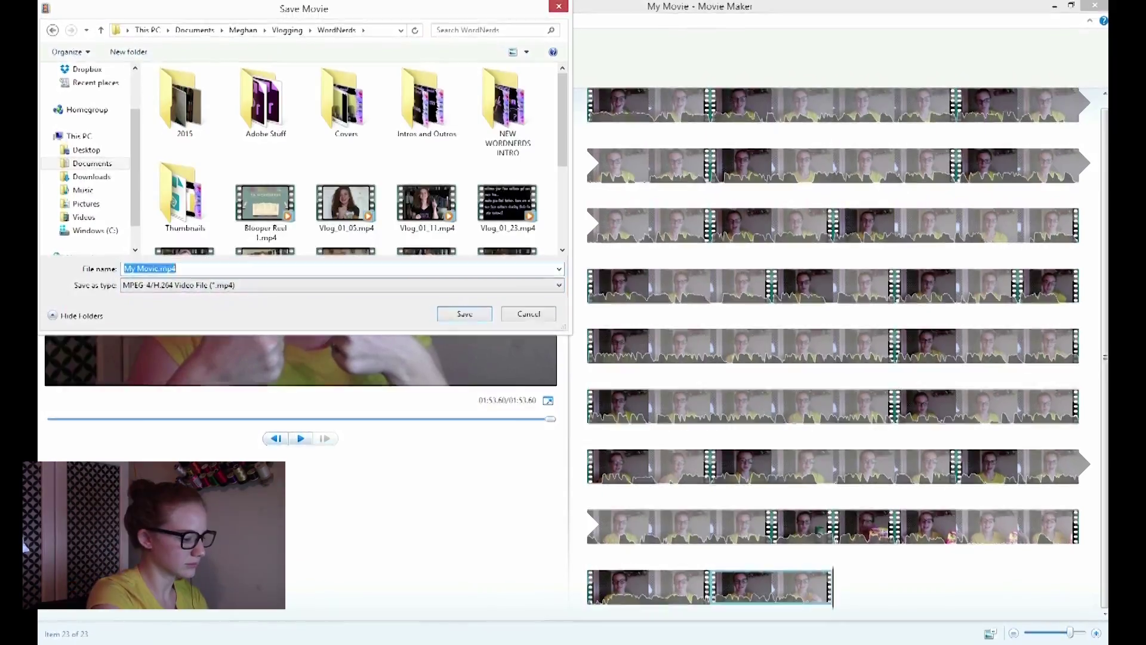
type("Vlog_")
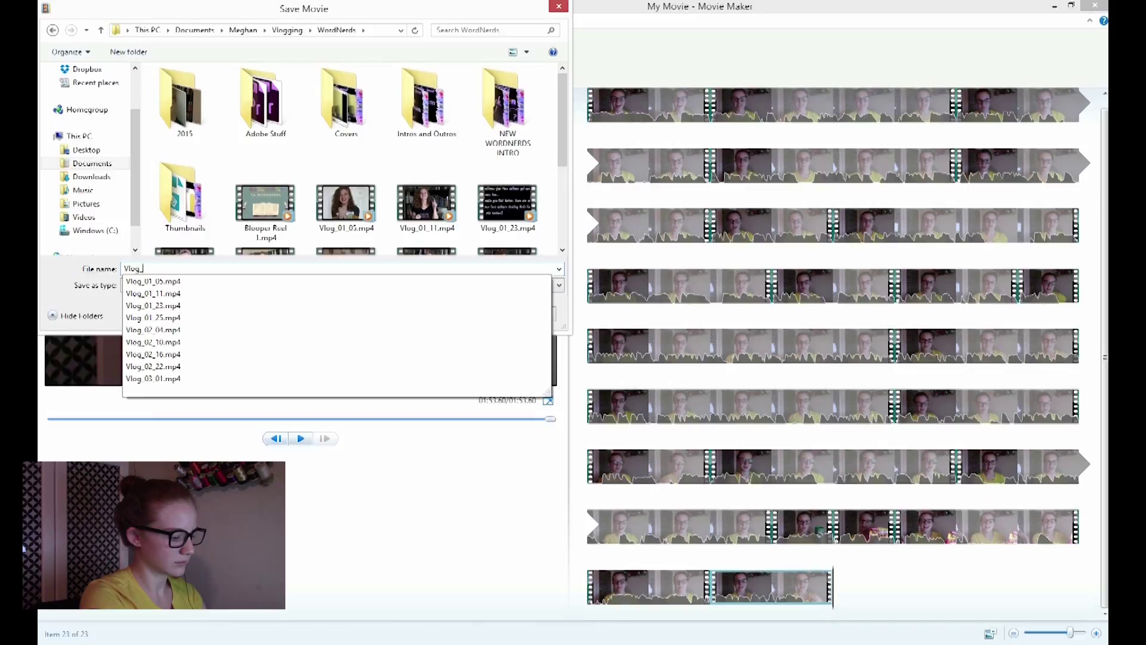
type("03_11")
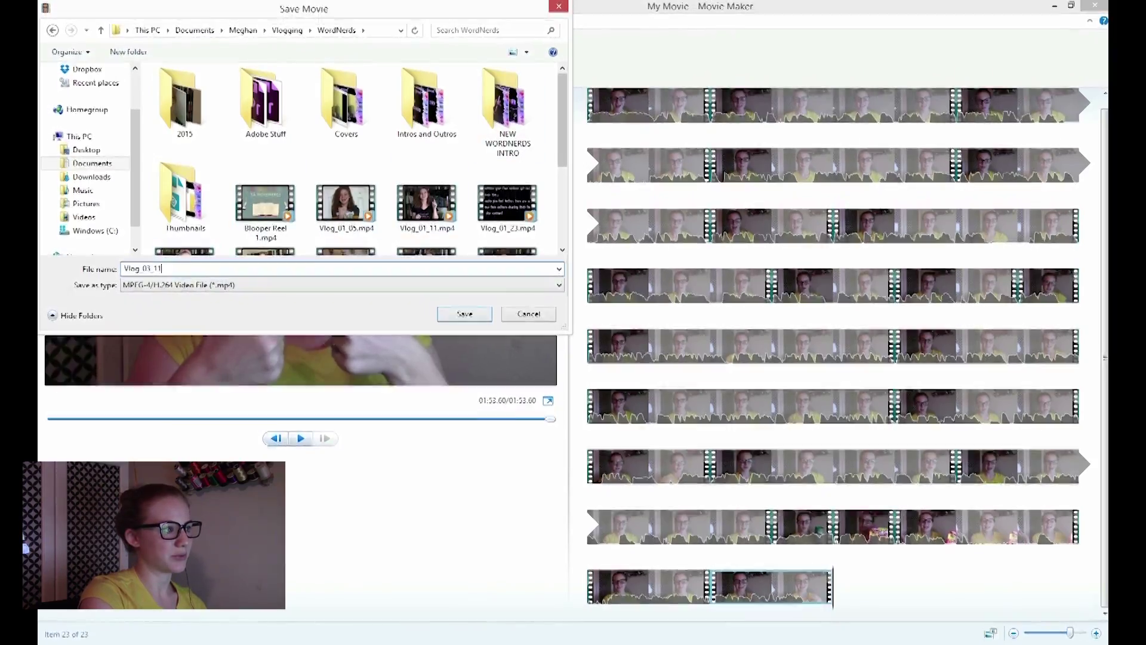
scroll(429, 122, "down", 2)
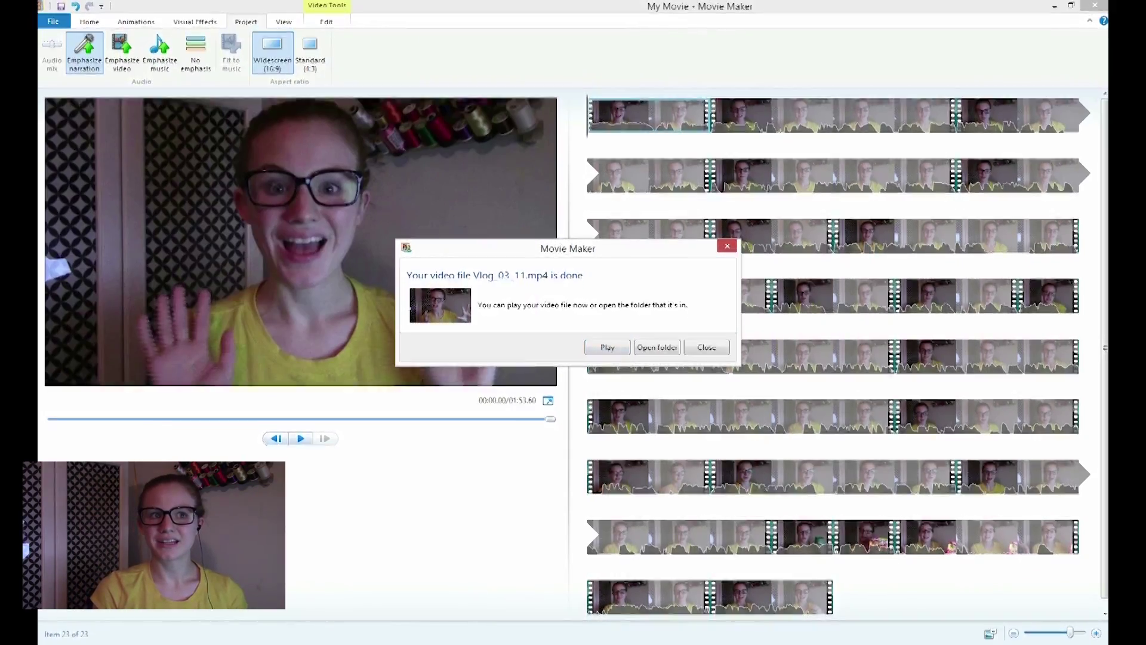
Close the 'Your video file is done' notice for Vlog_03_11.mp4
left_click(706, 346)
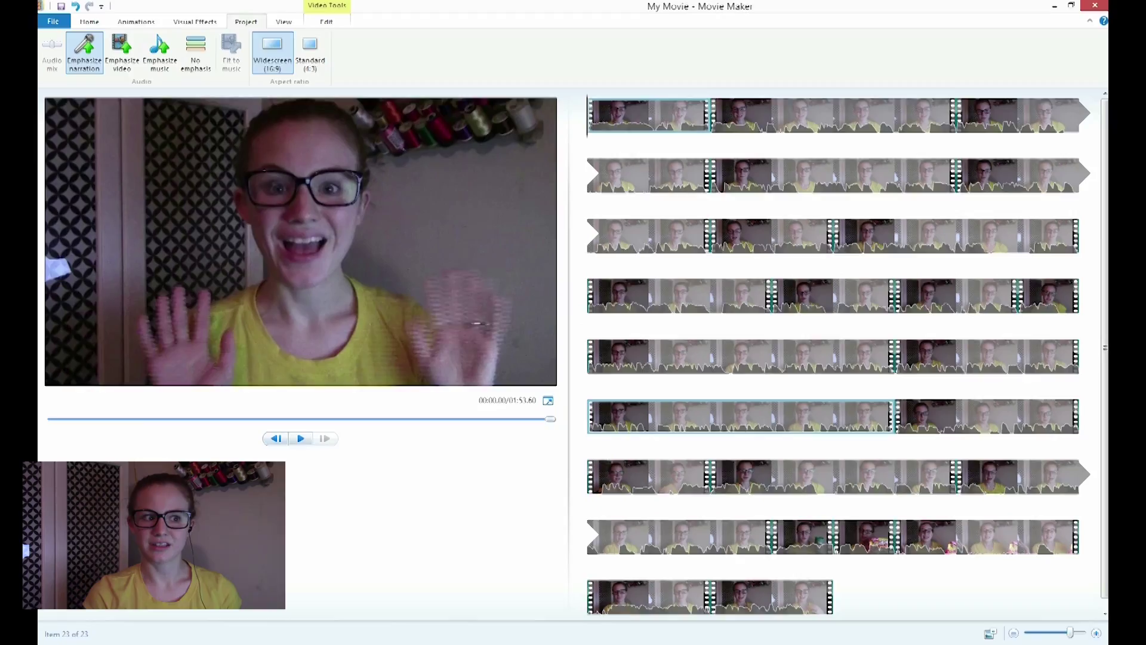